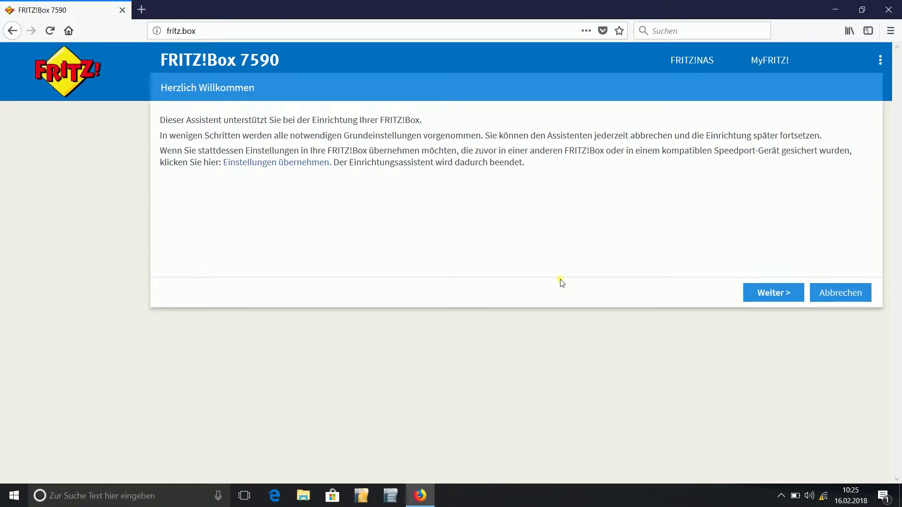
# - Cancel the FRITZ!Box setup assistant and confirm 'Assistenten beenden' to reach the Assistenten overview
pyautogui.click(859, 295)
pyautogui.click(458, 282)
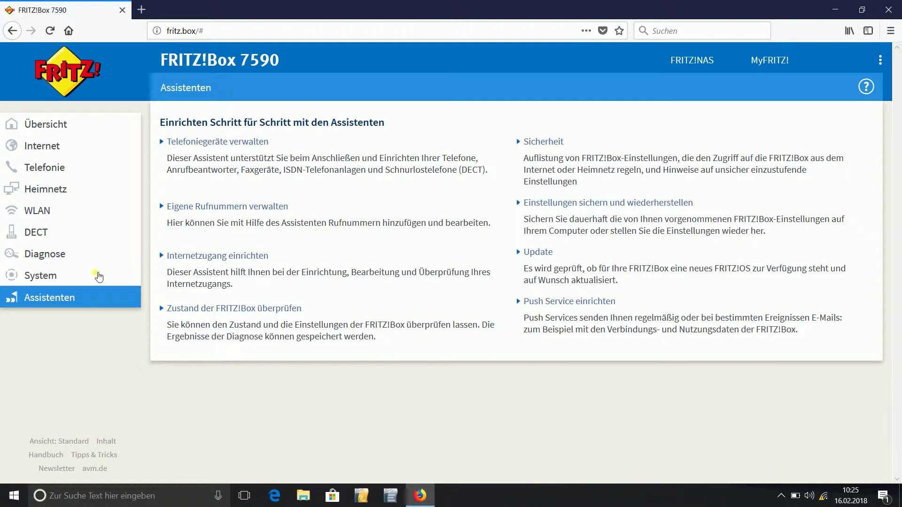
# - Go to Telefonie > Telefoniegeräte and start the 'Neues Gerät einrichten' wizard
pyautogui.click(54, 168)
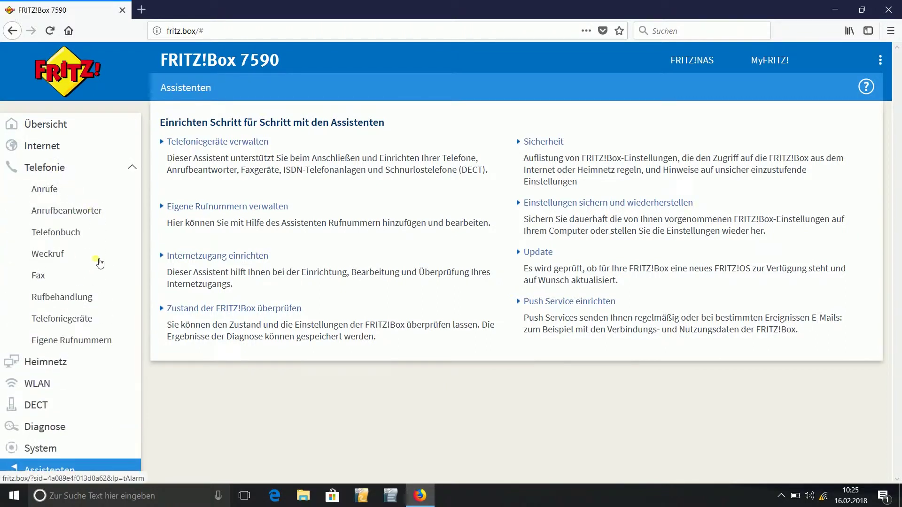
pyautogui.click(79, 322)
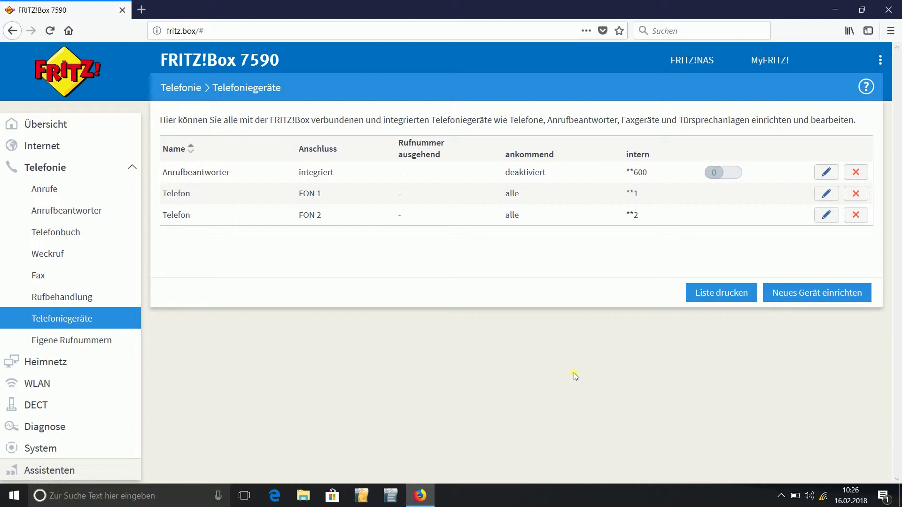
pyautogui.click(809, 297)
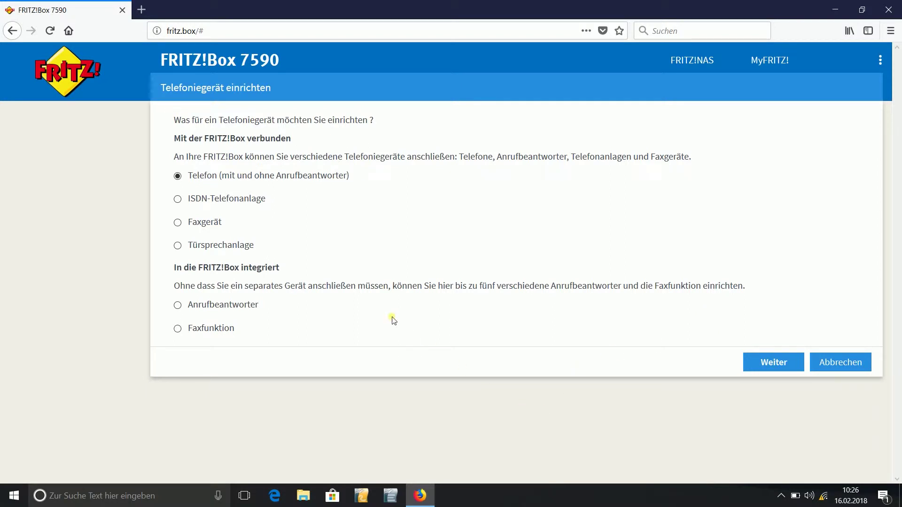
# - Pick Türsprechanlage as the new device type and continue to its connection step
pyautogui.click(177, 246)
pyautogui.click(773, 364)
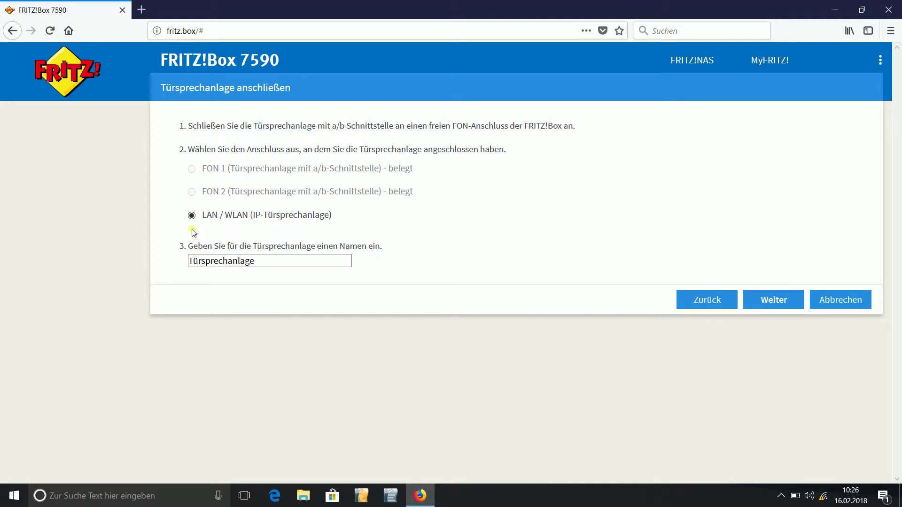
# - Keep the name Türsprechanlage and advance to the IP intercom's login credentials page
pyautogui.click(286, 259)
pyautogui.click(767, 303)
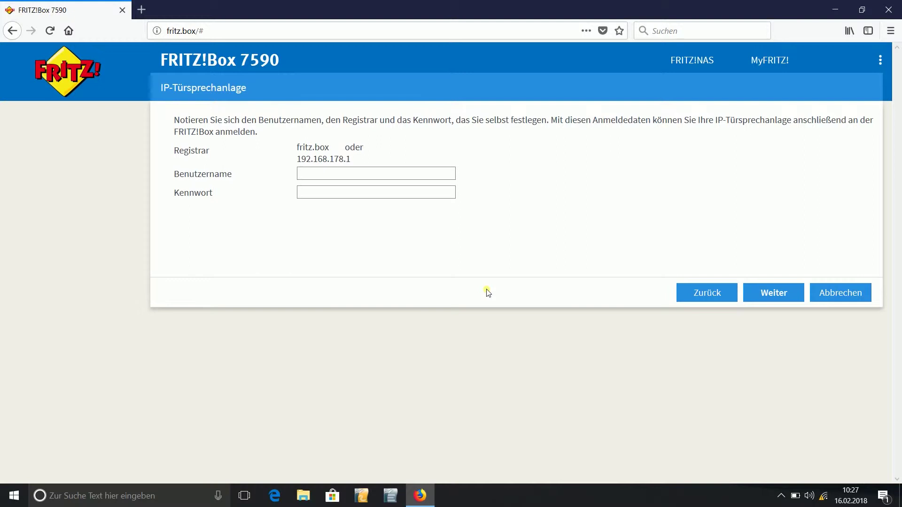
pyautogui.click(415, 177)
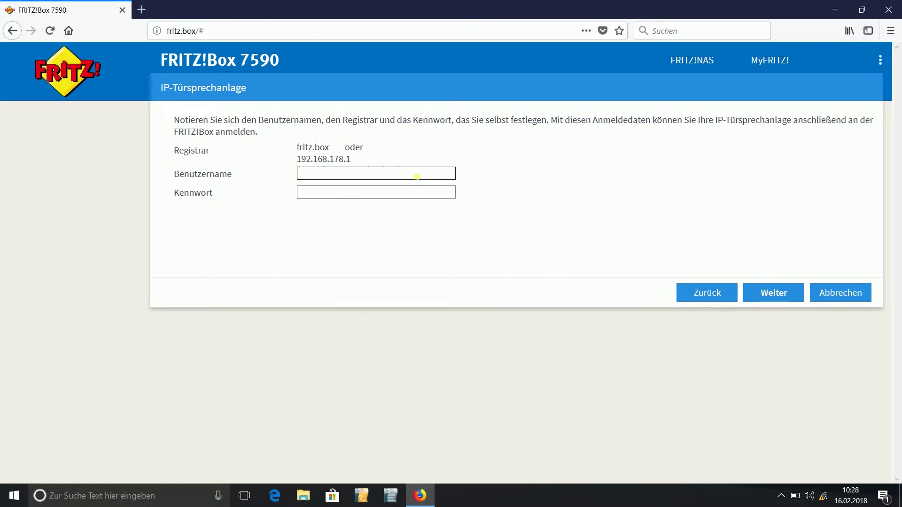
# - Enter the intercom's username and a password rated 'stark', then continue to the doorbell settings
pyautogui.write('IP_Behnke_01')
pyautogui.click(415, 194)
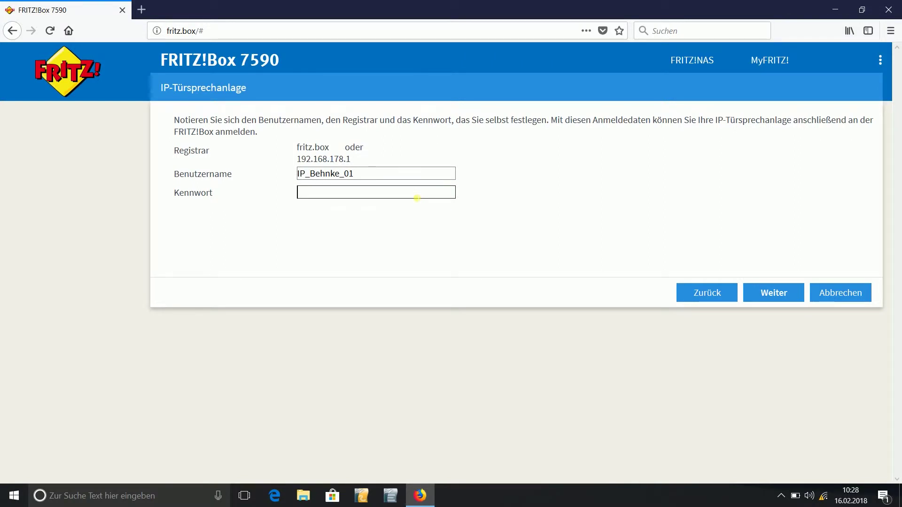
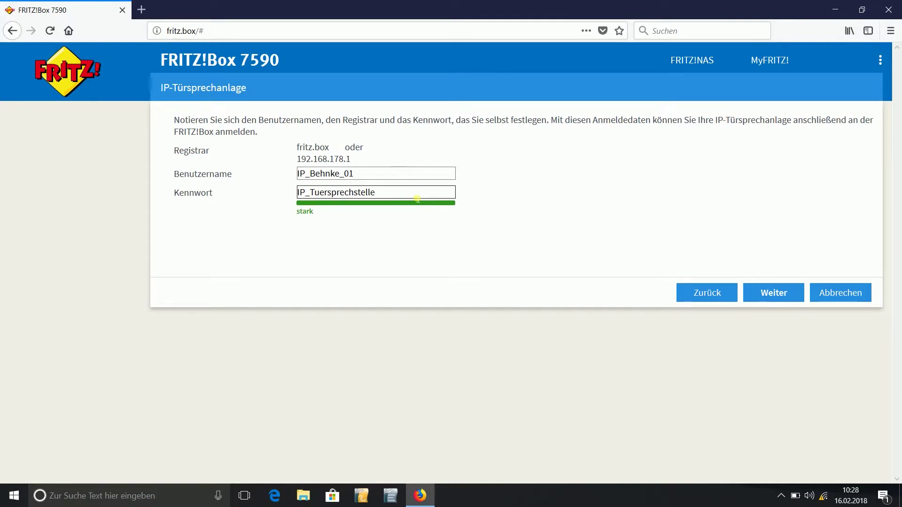
pyautogui.click(411, 235)
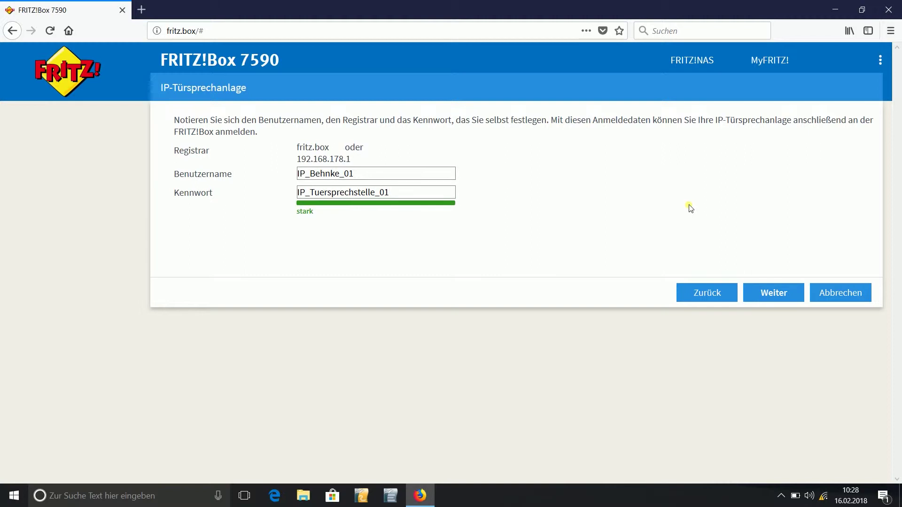
pyautogui.click(769, 293)
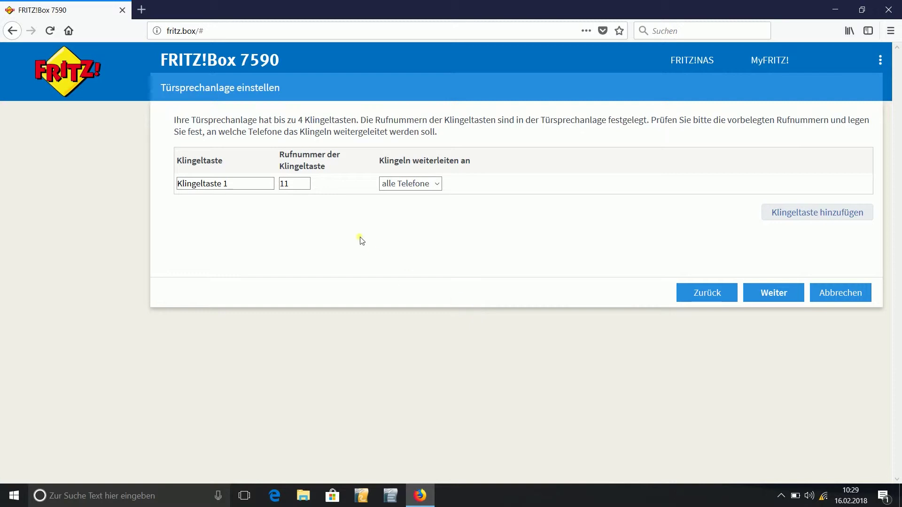
# - Change Klingeltaste 1's number from 11 to **1 and proceed to the Einstellungen übernehmen summary
pyautogui.click(299, 187)
pyautogui.press('BackSpace')
pyautogui.press('BackSpace')
pyautogui.write('**1')
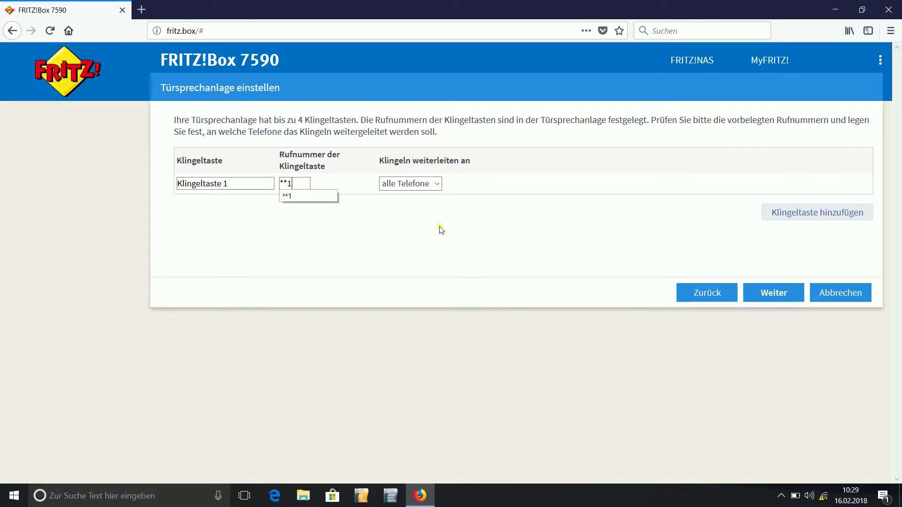
pyautogui.click(783, 294)
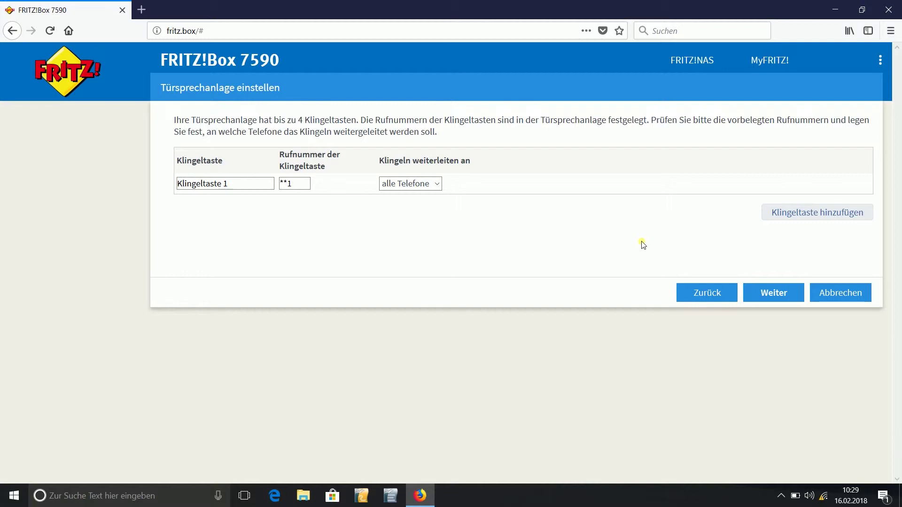
pyautogui.click(771, 298)
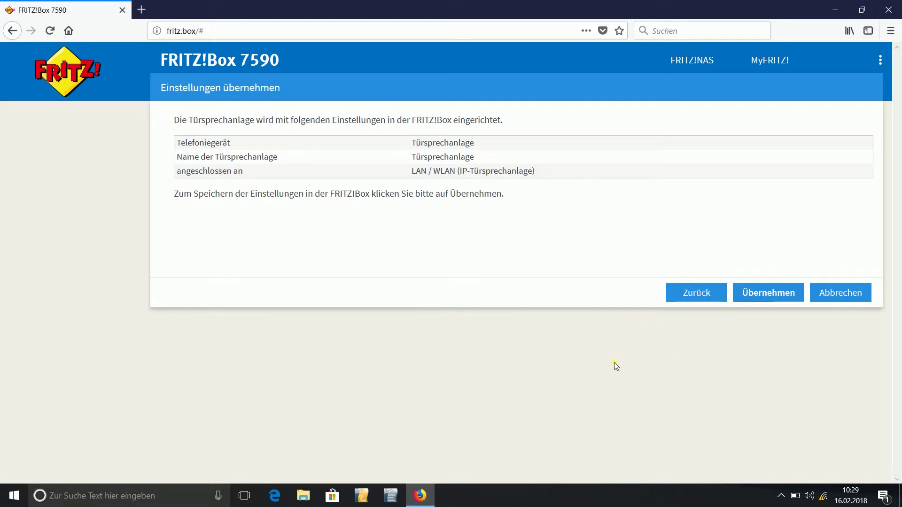
# - Apply the intercom settings, confirming without a phone, so Türsprechanlage is listed with internal number **620
pyautogui.click(780, 298)
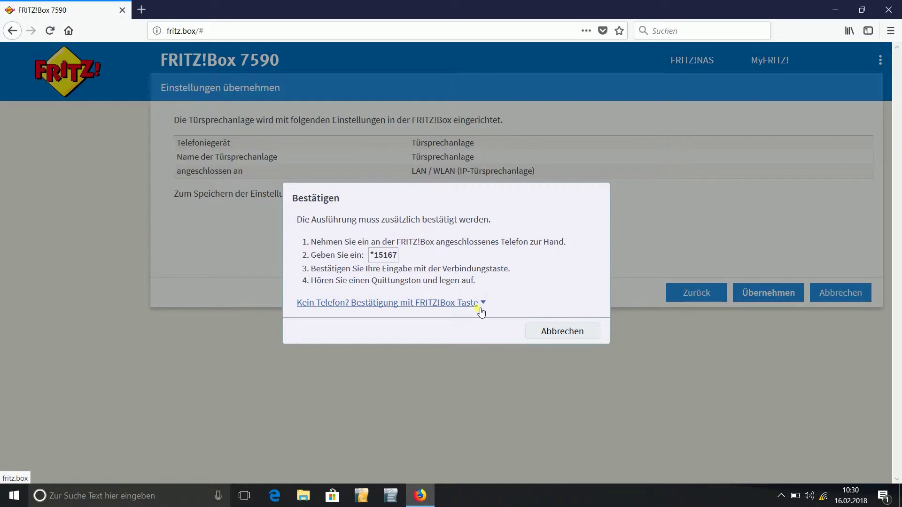
pyautogui.click(479, 303)
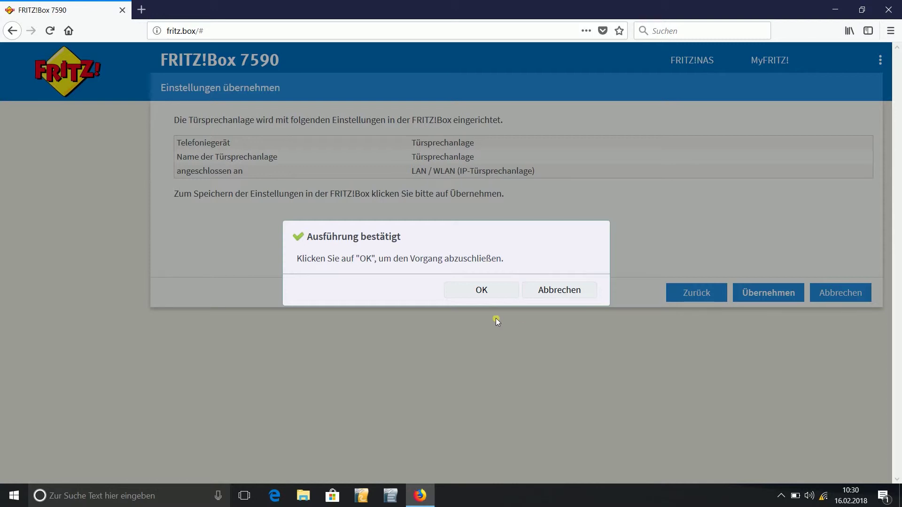
pyautogui.click(482, 291)
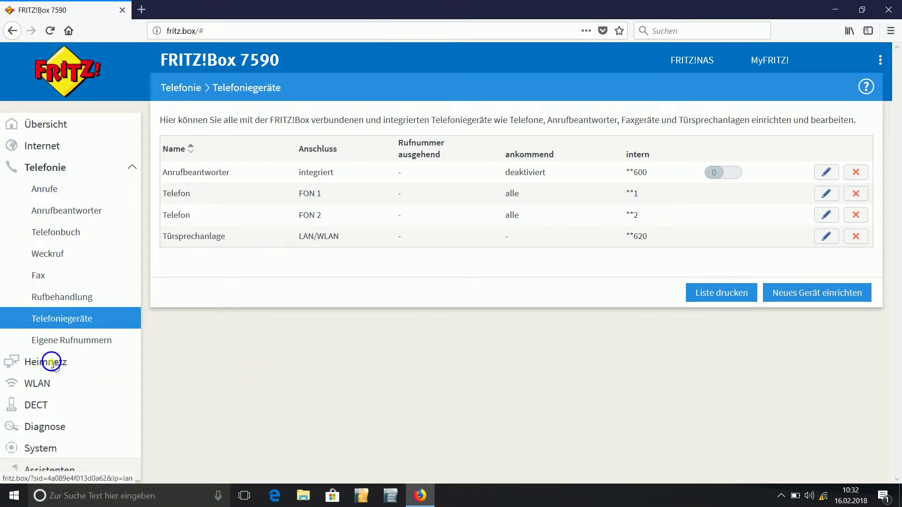
pyautogui.rightClick(53, 361)
# - Open Heimnetz > Netzwerk to find Behnke-IP-Phone connected on LAN 1 at 192.168.178.20
pyautogui.click(40, 363)
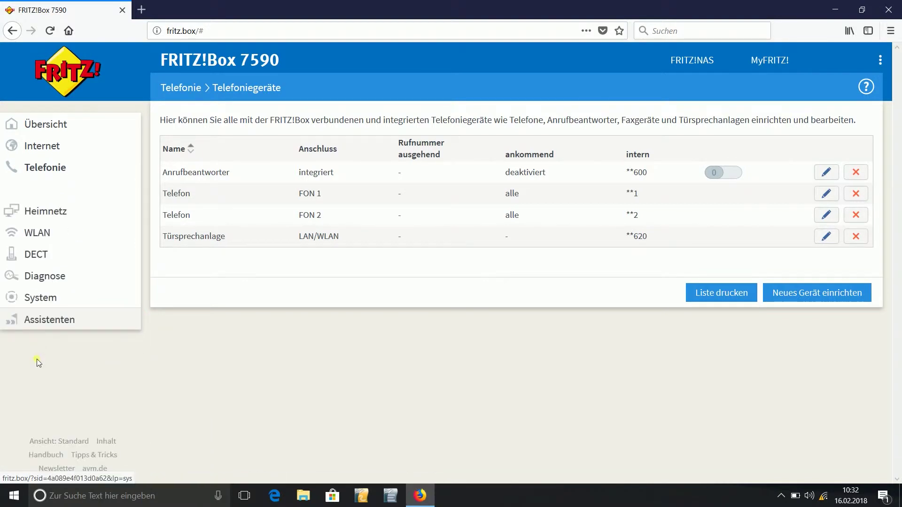
pyautogui.click(54, 190)
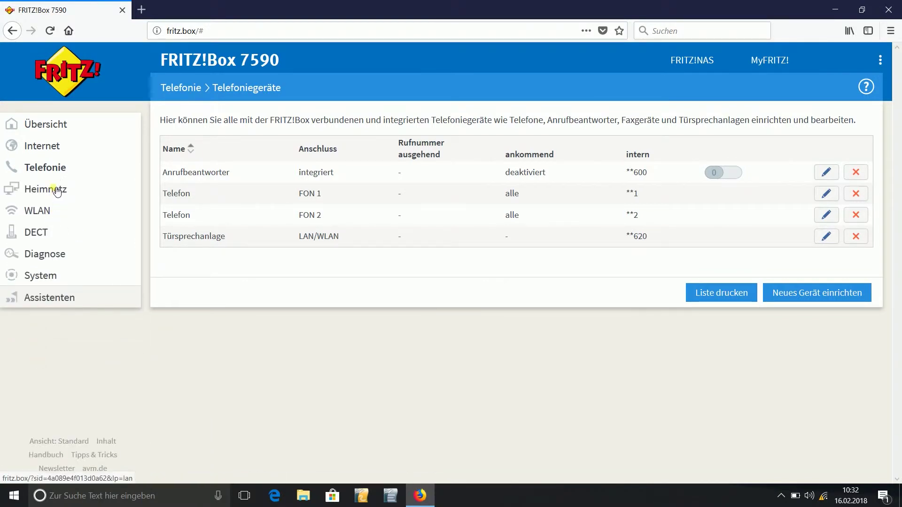
pyautogui.click(55, 209)
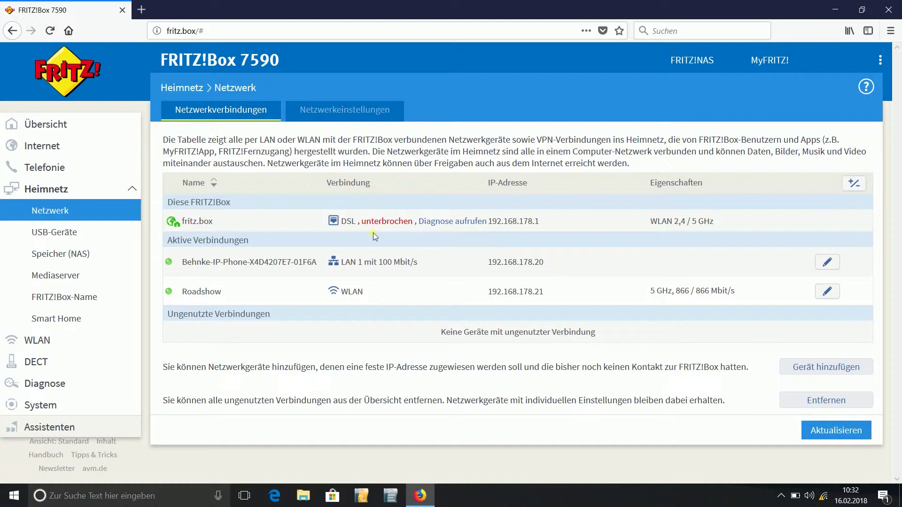
# - Load 192.168.178.20 in a new Firefox tab
pyautogui.click(143, 10)
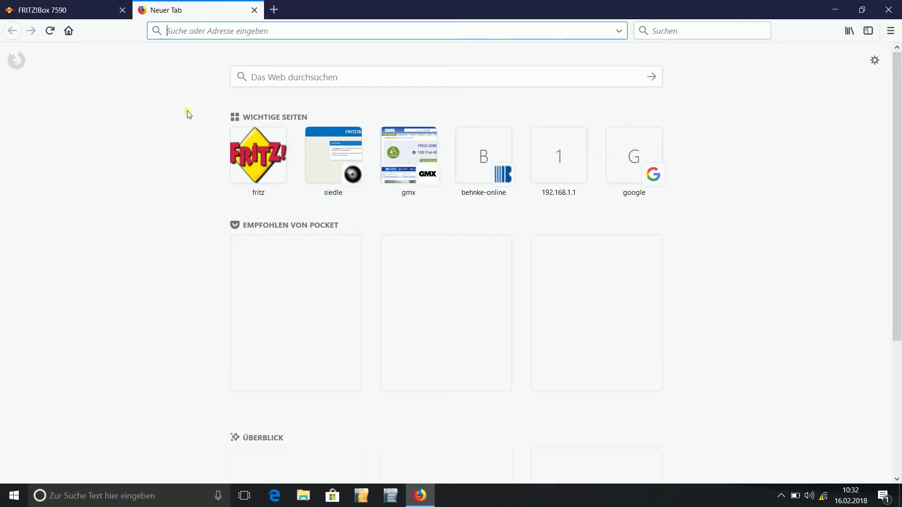
pyautogui.write('1')
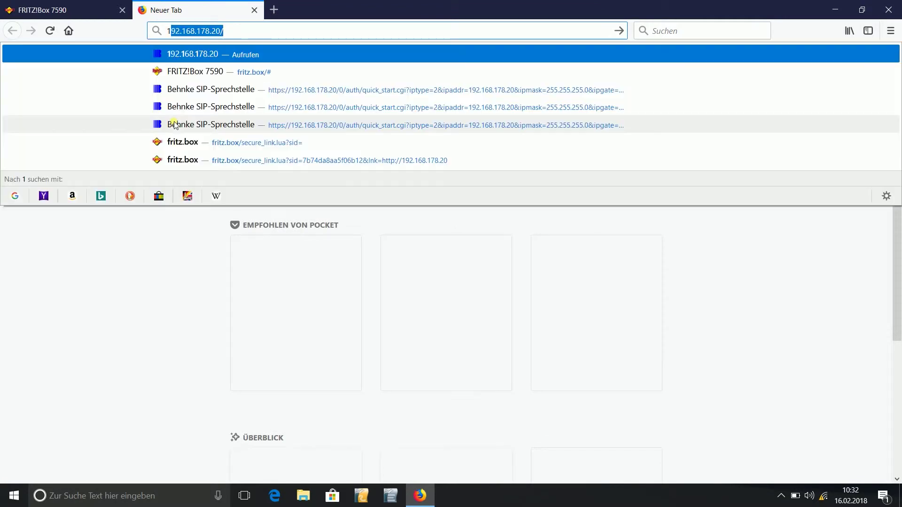
pyautogui.write('92')
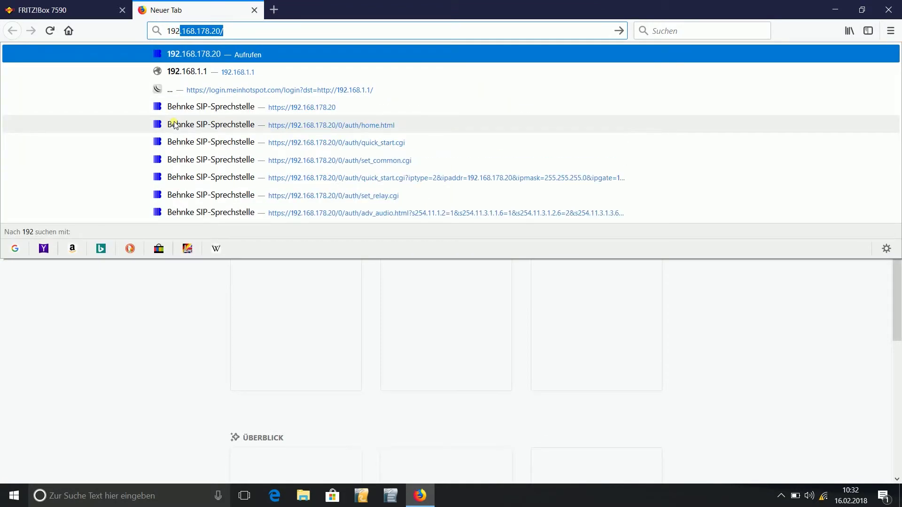
pyautogui.write('.168.178')
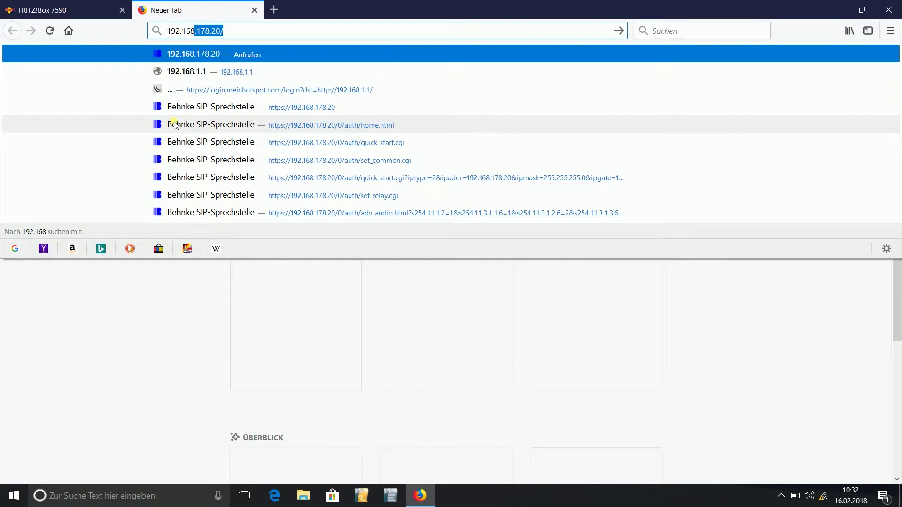
pyautogui.write('.20')
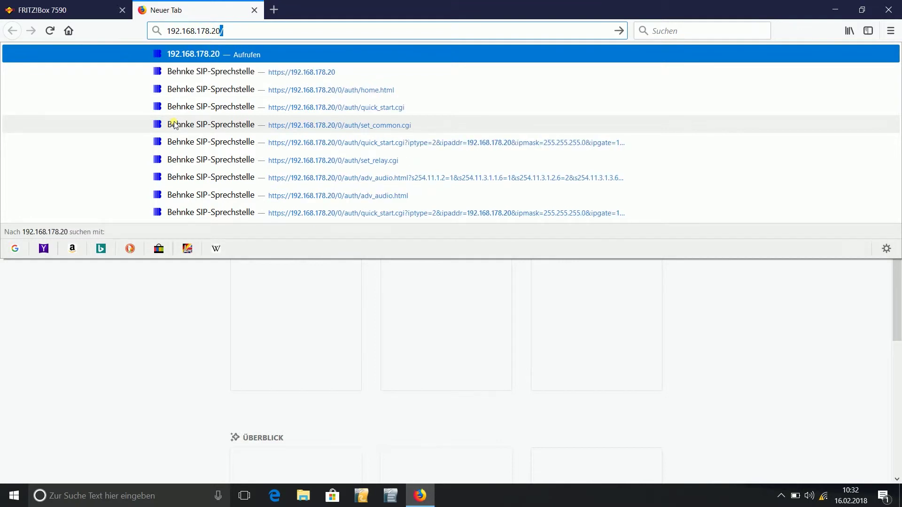
pyautogui.press('Return')
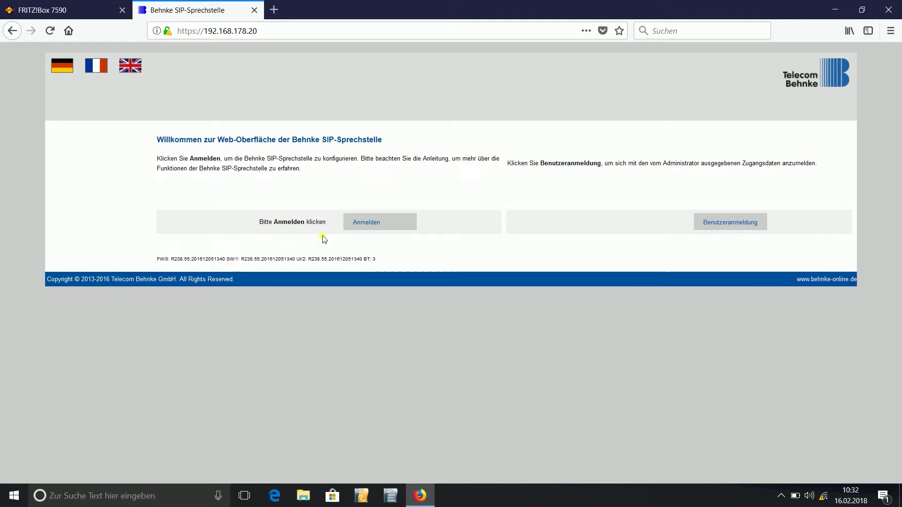
# - Log in with the admin credentials and open the Einfach-Konfiguration page
pyautogui.click(385, 231)
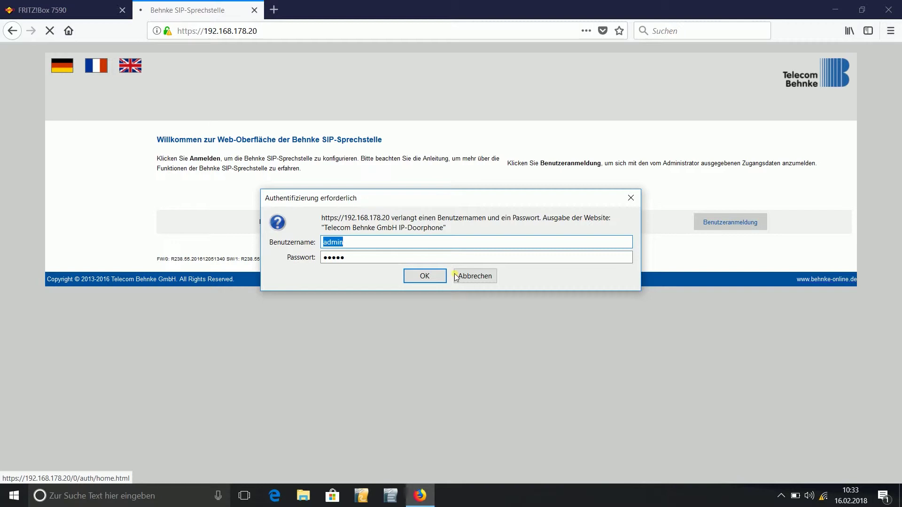
pyautogui.click(426, 276)
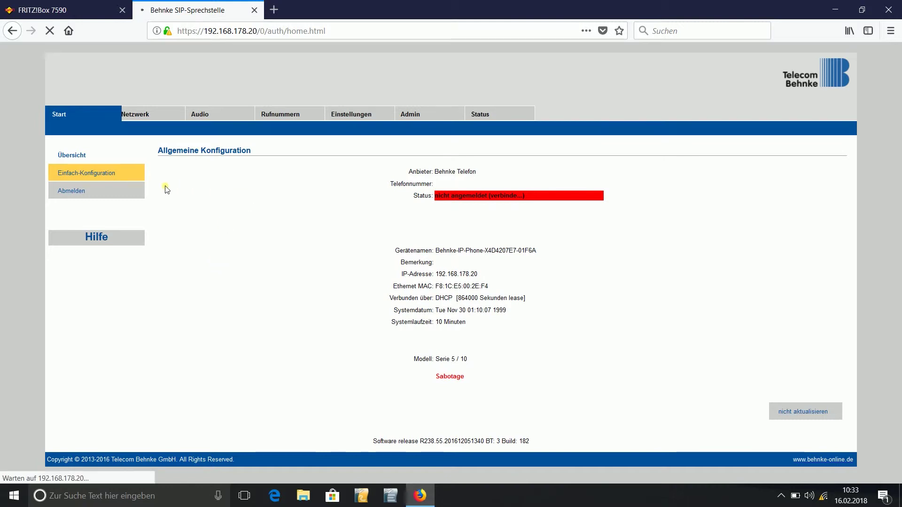
pyautogui.click(108, 173)
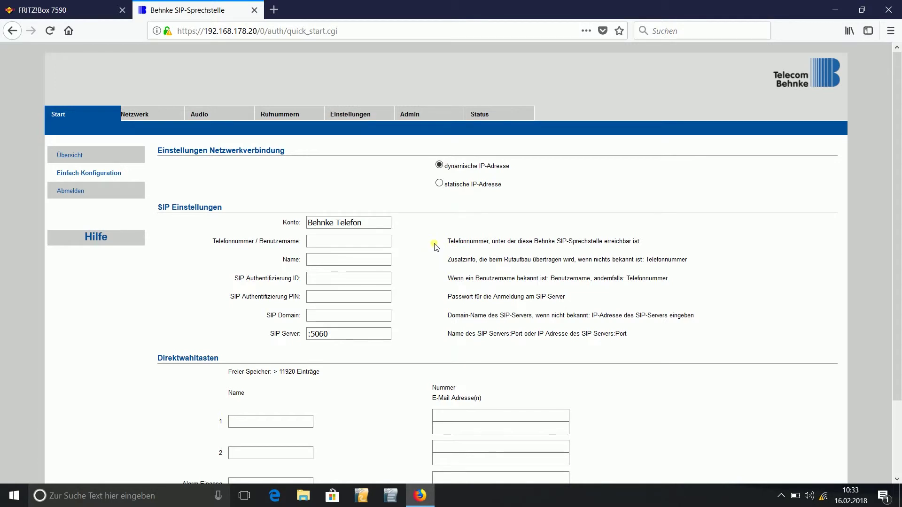
# - Open Einfach-Konfiguration and start in the empty Telefonnummer / Benutzername field
pyautogui.click(383, 246)
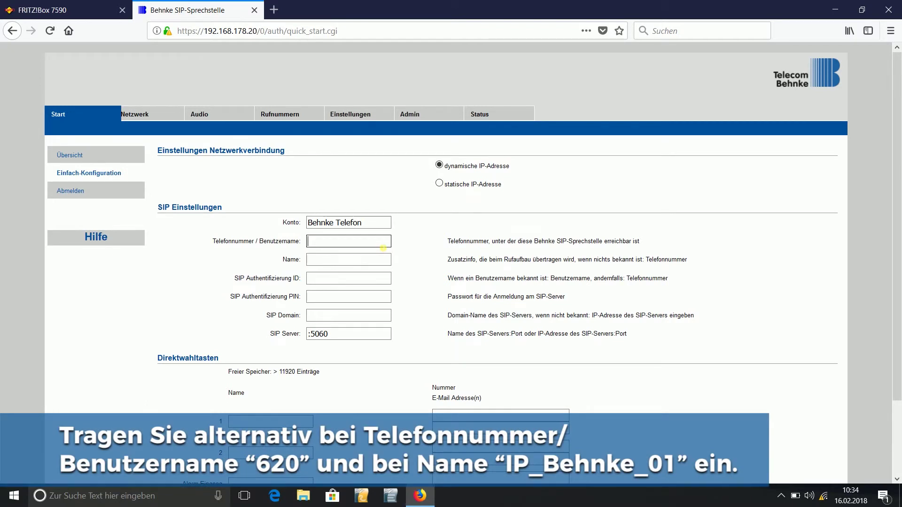
pyautogui.write('IP')
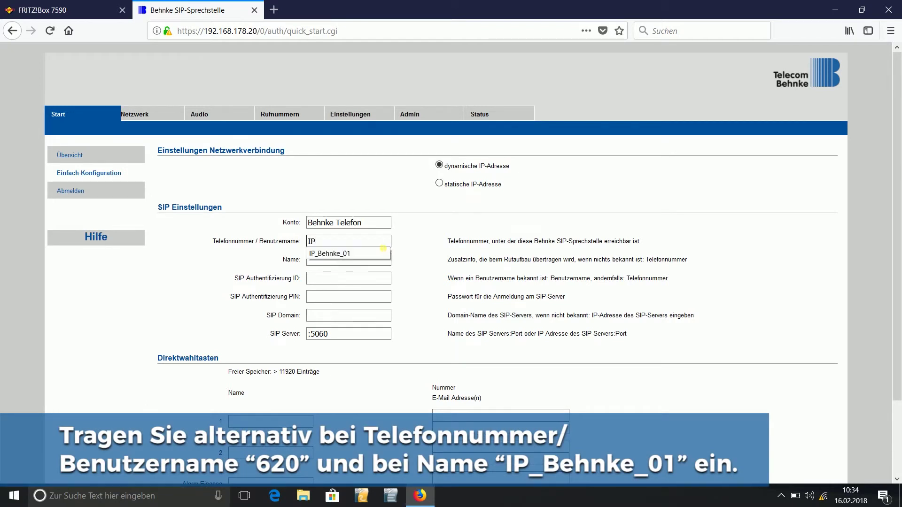
pyautogui.write('_Behnke_01')
pyautogui.press('Tab')
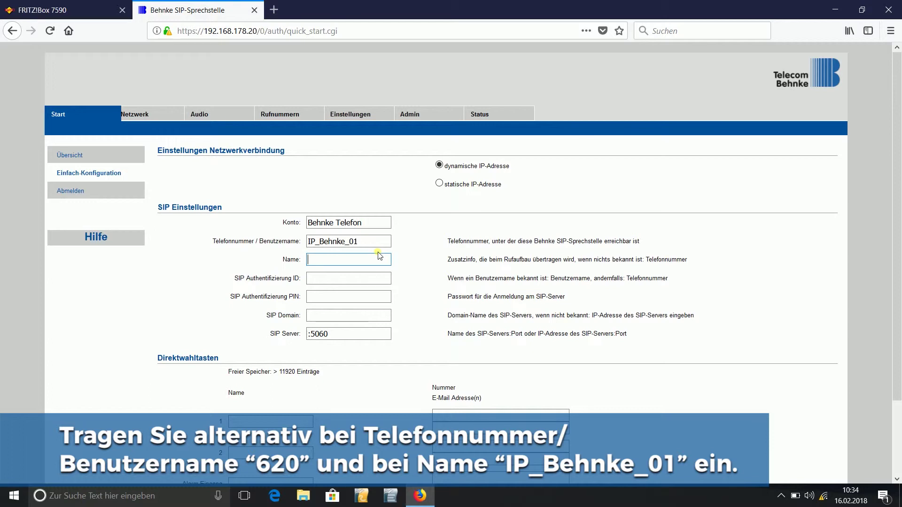
pyautogui.write('620')
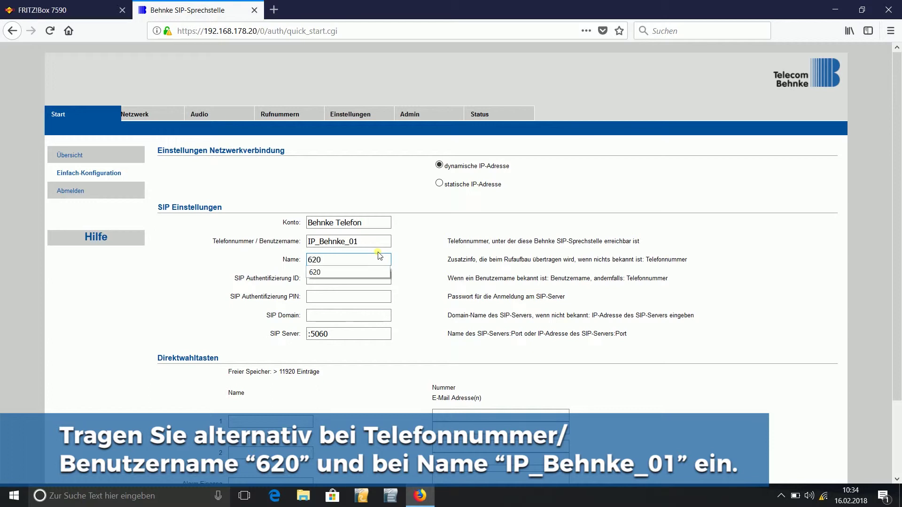
pyautogui.press('Tab')
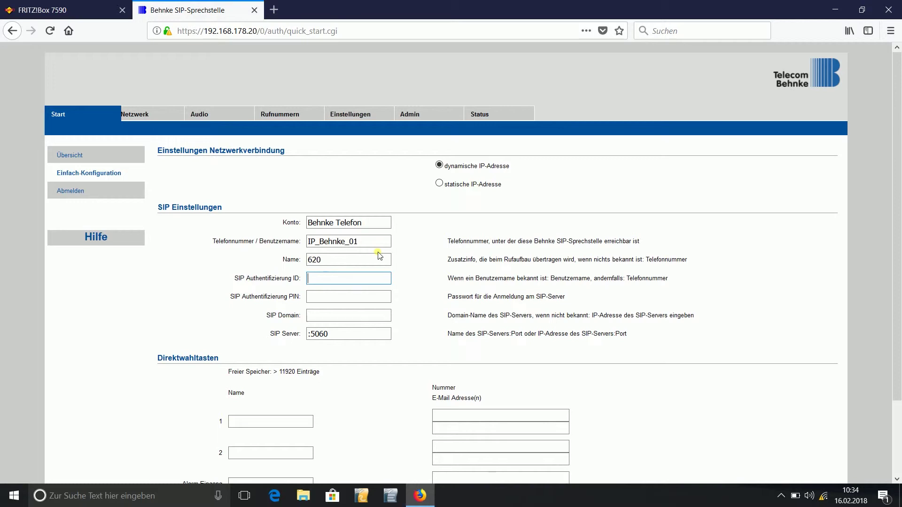
# - Enter IP_Behnke_01 as SIP Authentifizierung ID and type the SIP account password as PIN
pyautogui.write('I')
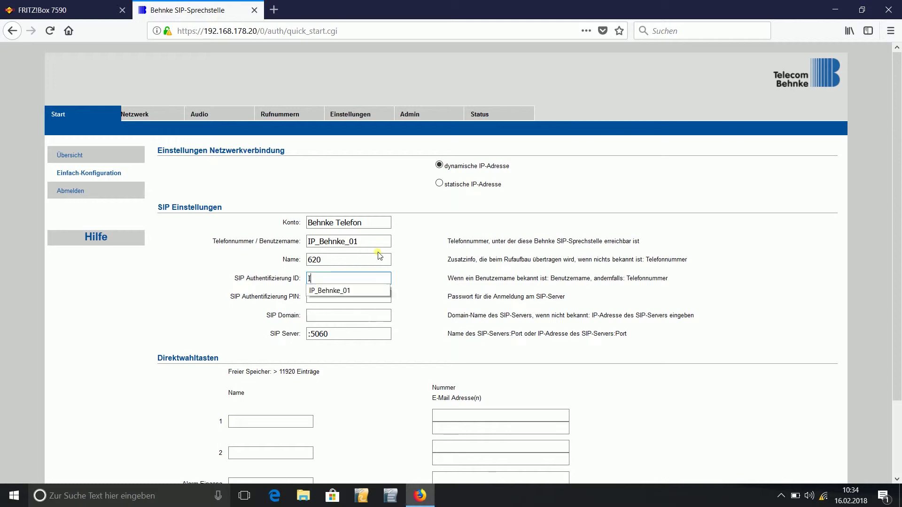
pyautogui.write('P_Behnke_01')
pyautogui.press('Tab')
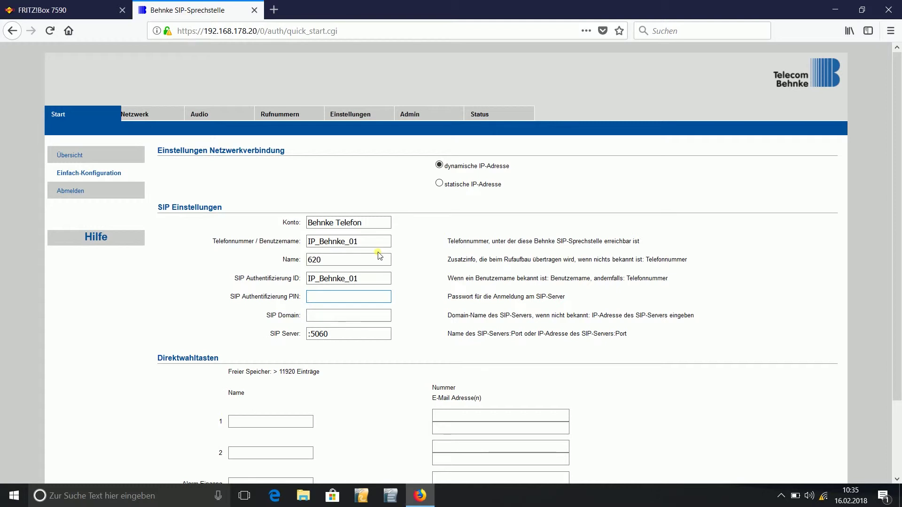
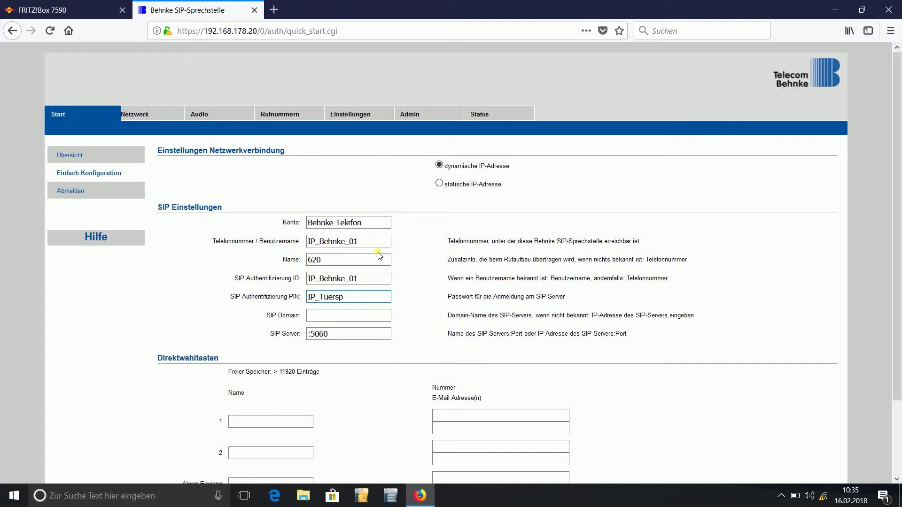
# - Set the SIP Domain to fritz.box
pyautogui.click(350, 319)
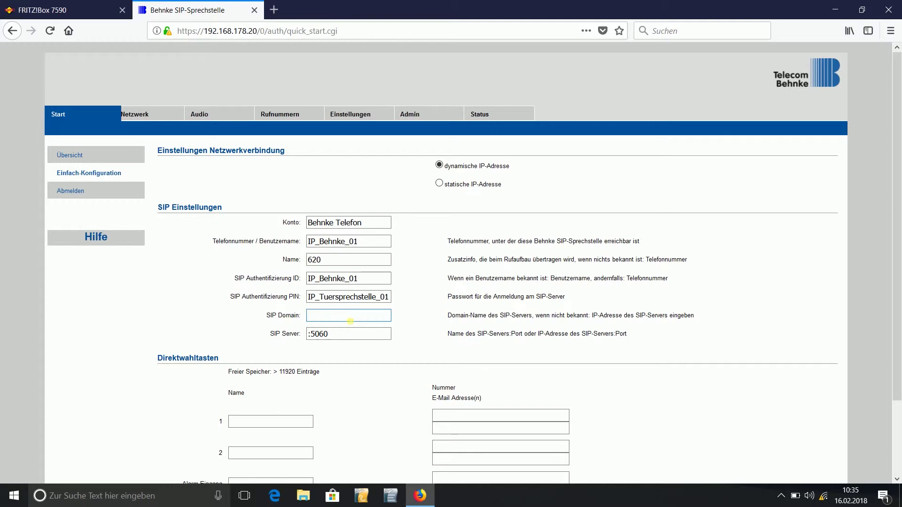
pyautogui.write('frtiz')
pyautogui.press('BackSpace')
pyautogui.press('BackSpace')
pyautogui.press('BackSpace')
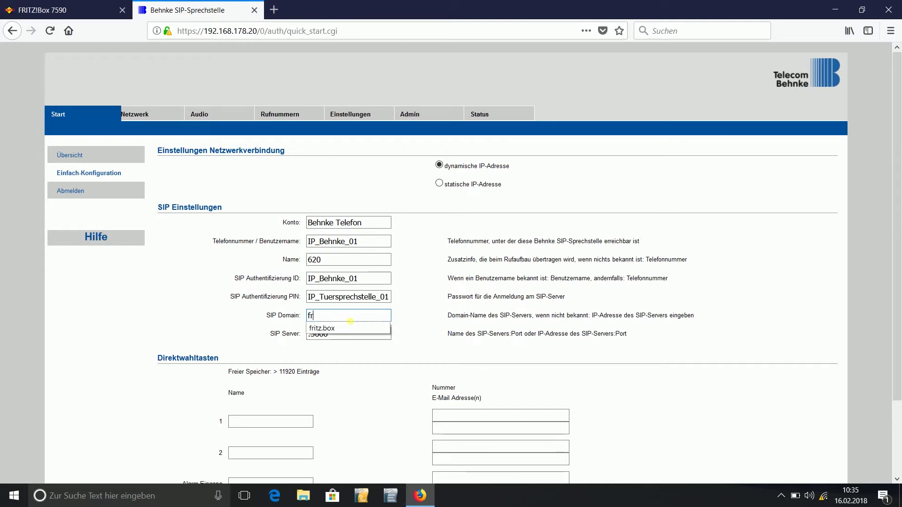
pyautogui.write('itz.box')
pyautogui.press('Tab')
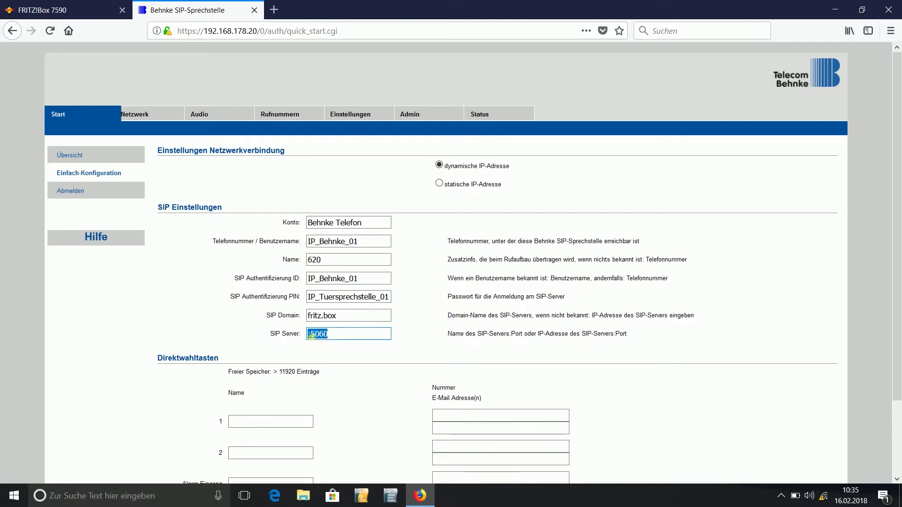
# - Set the SIP Server to 192.168.178.1:5060
pyautogui.click(311, 336)
pyautogui.write('192.168.178.1')
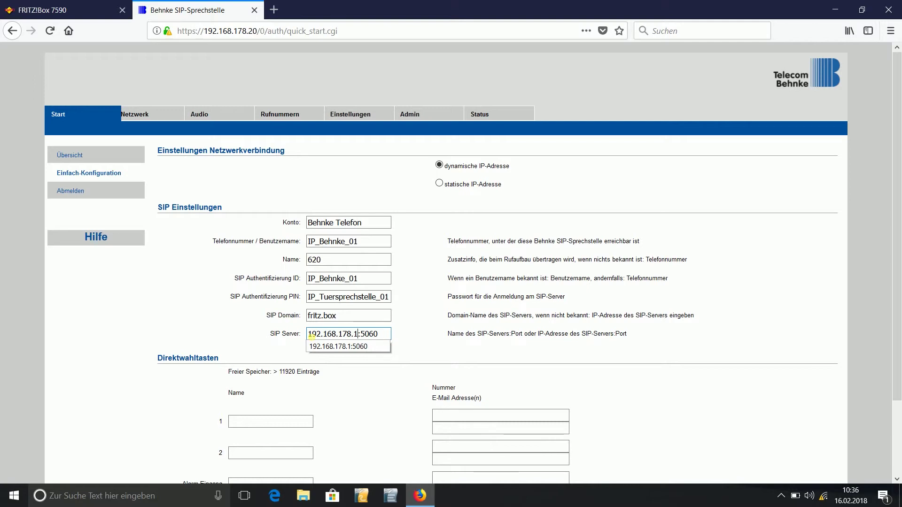
pyautogui.press('Tab')
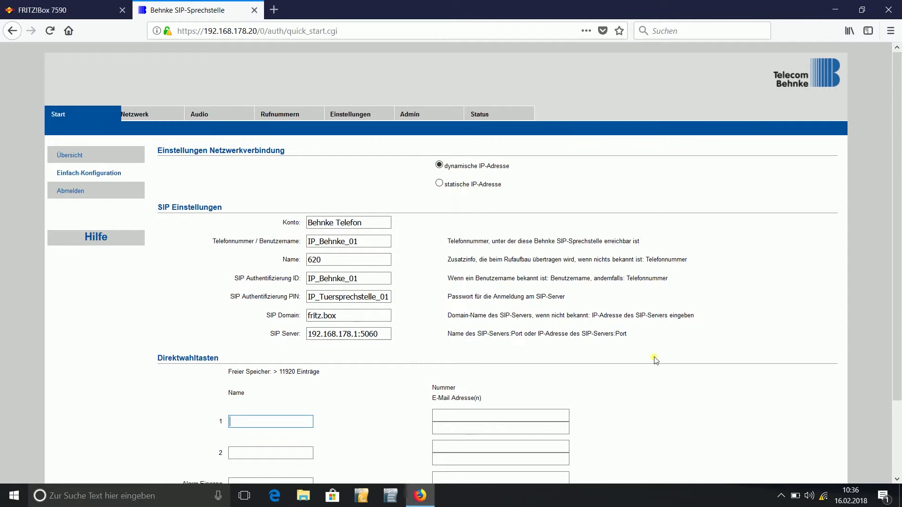
# - Name Direktwahltaste 1 'Haus' with number **1
pyautogui.click(897, 479)
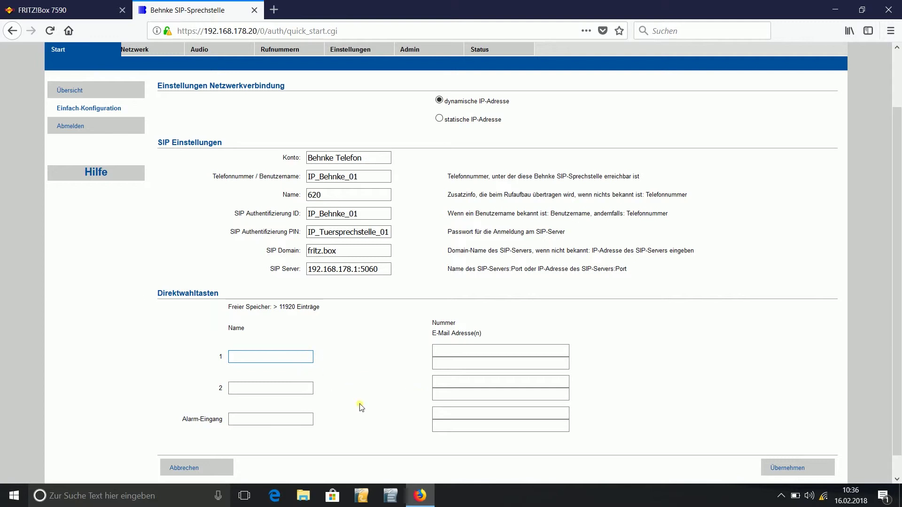
pyautogui.write('T')
pyautogui.press('BackSpace')
pyautogui.write('Haus')
pyautogui.press('Tab')
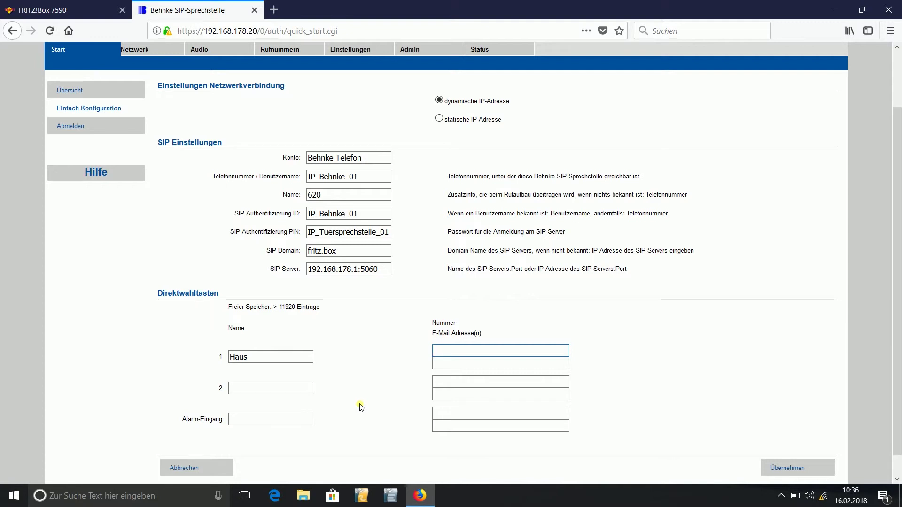
pyautogui.write('**')
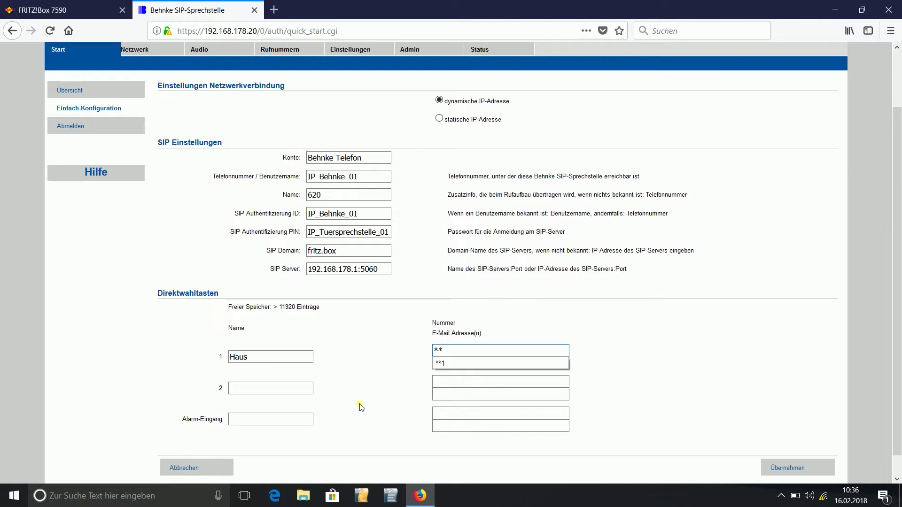
pyautogui.write('1')
pyautogui.moveTo(792, 388); pyautogui.dragTo(813, 461)
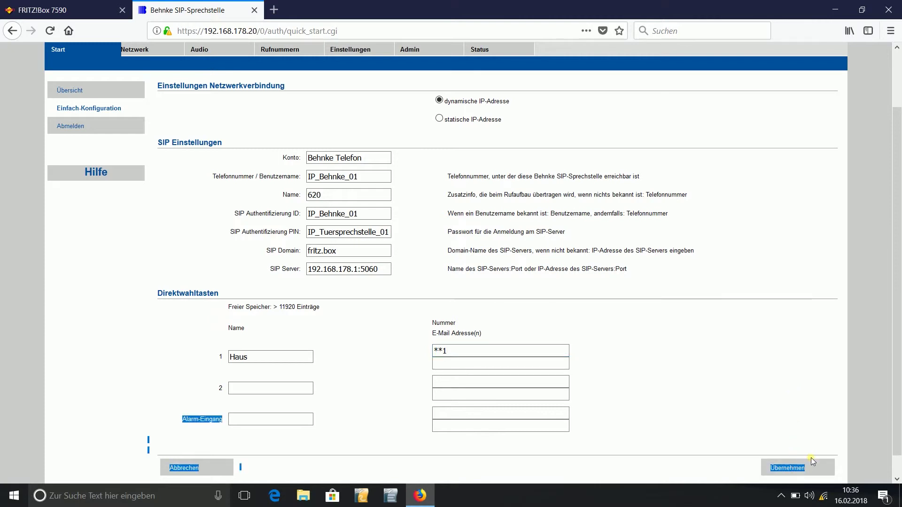
pyautogui.rightClick(813, 470)
pyautogui.press('Escape')
# - Apply the quick configuration with Übernehmen, then go to the Übersicht page
pyautogui.click(814, 470)
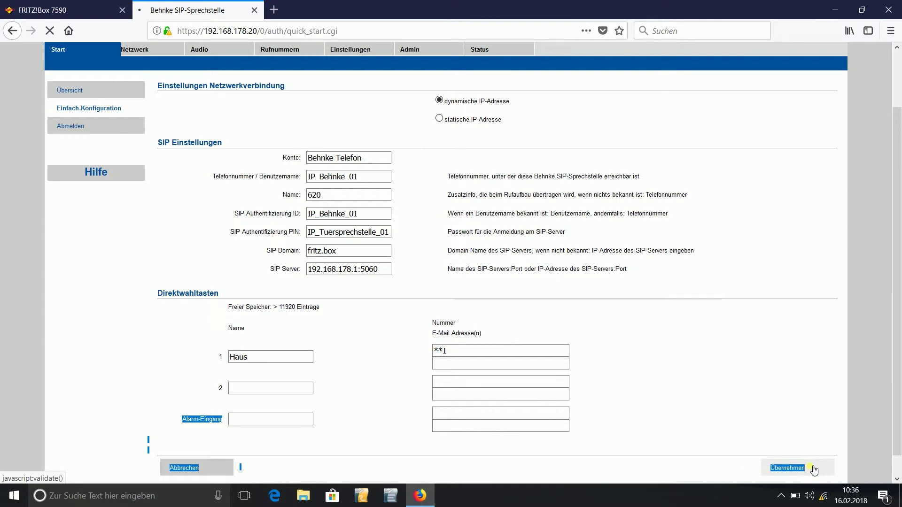
pyautogui.click(813, 470)
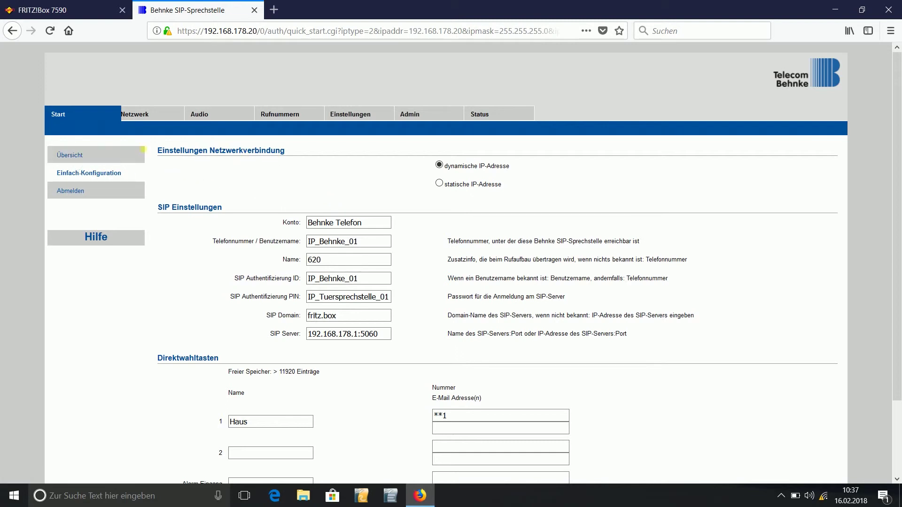
pyautogui.click(108, 153)
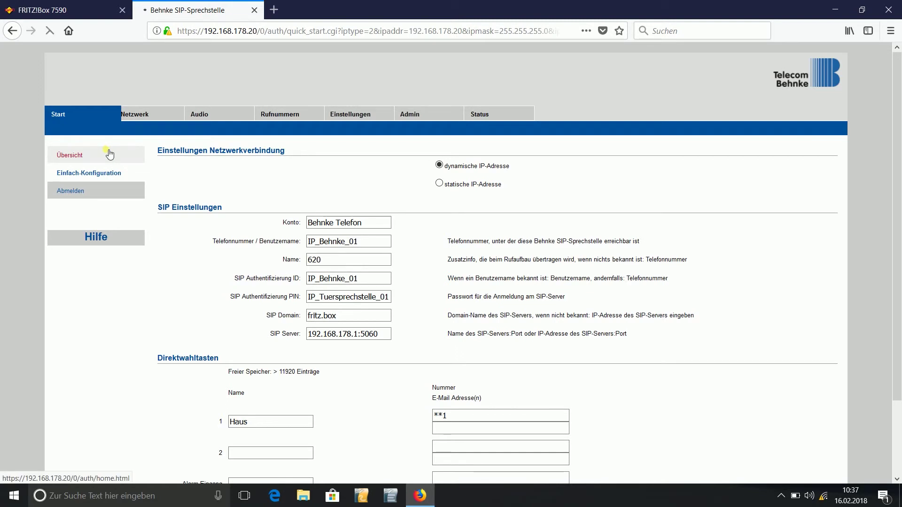